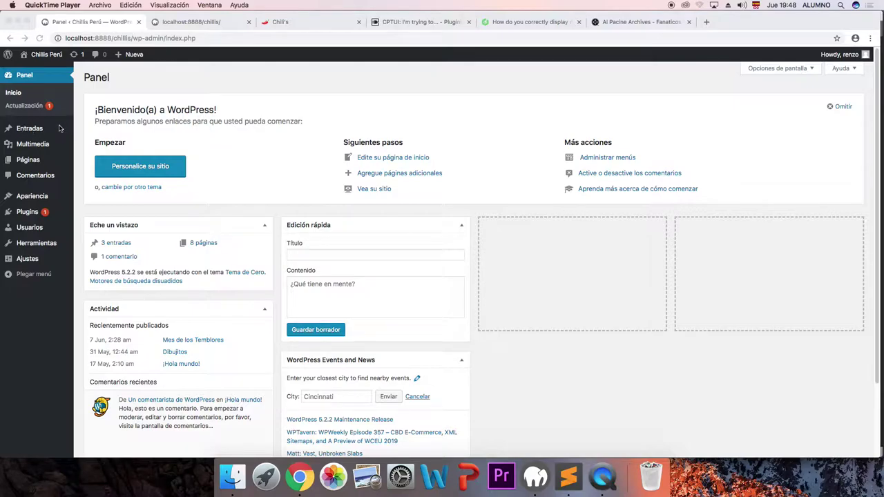
# - Search the directory of new plugins for "custom post types ui"
pyautogui.click(56, 125)
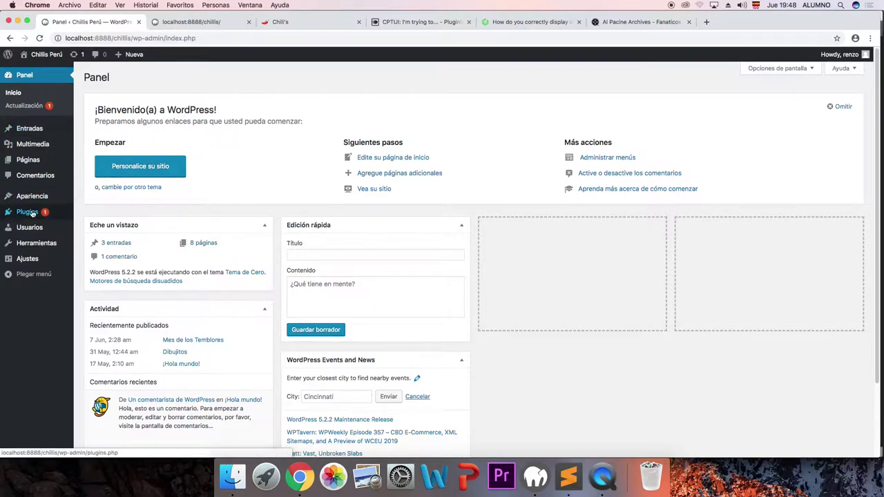
pyautogui.moveTo(36, 213)
pyautogui.click(105, 228)
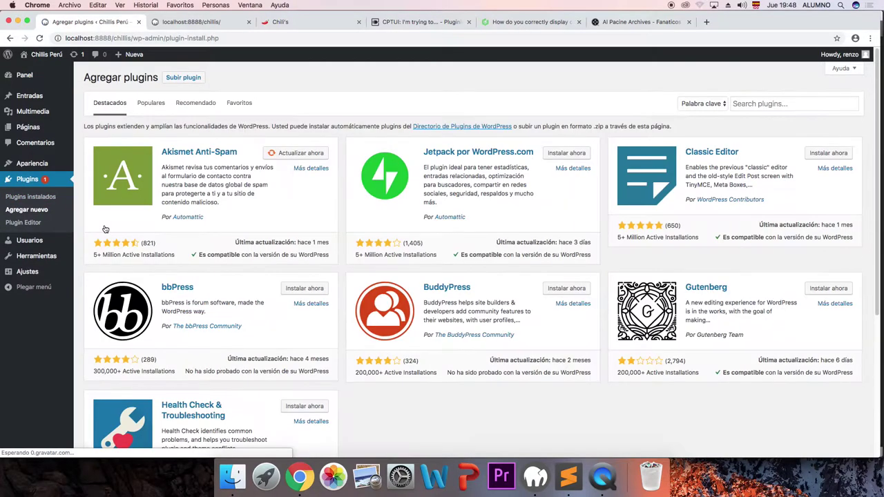
pyautogui.click(748, 105)
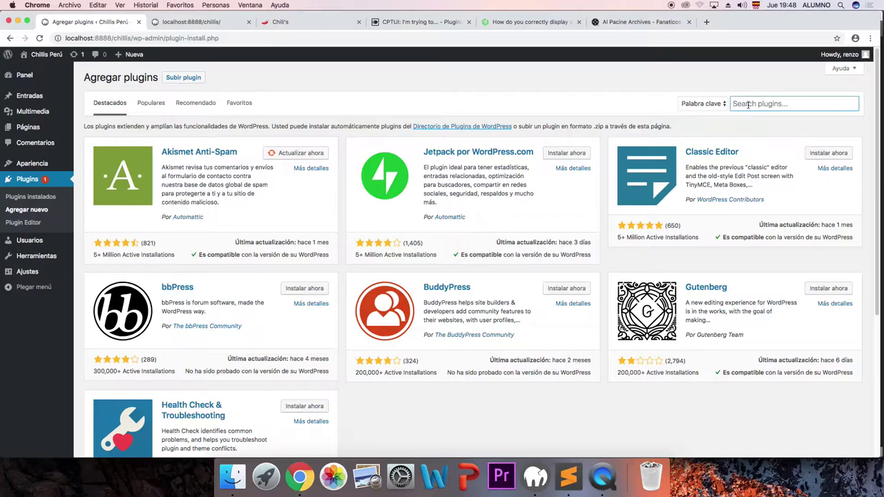
pyautogui.write('custom post t')
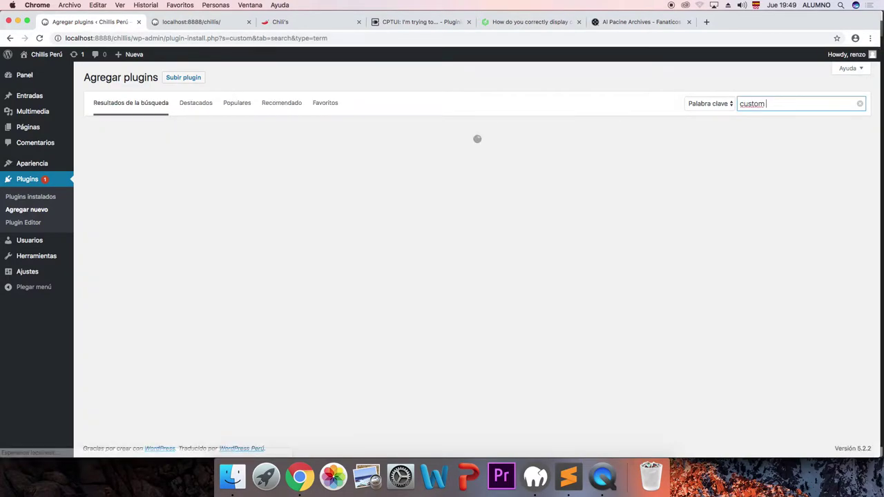
pyautogui.write('ypes')
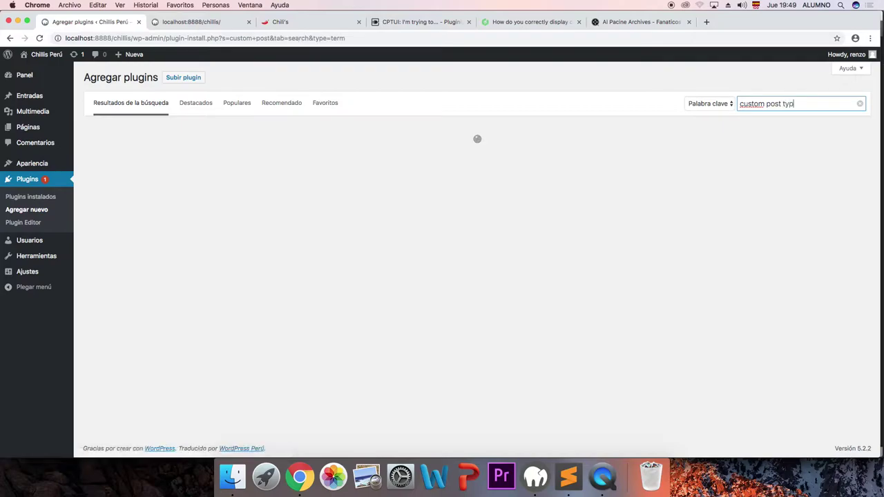
pyautogui.write(' ui')
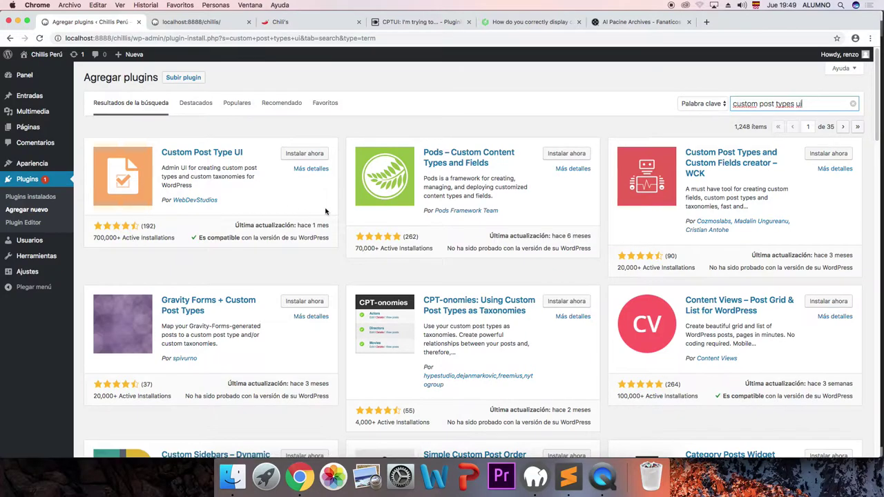
# - Install and activate the Custom Post Type UI plugin by WebDevStudios
pyautogui.moveTo(236, 225); pyautogui.dragTo(330, 225)
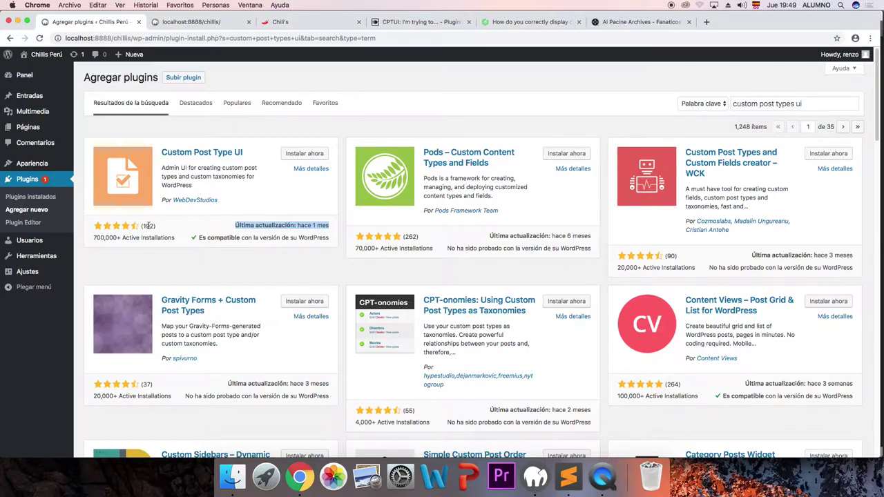
pyautogui.click(308, 154)
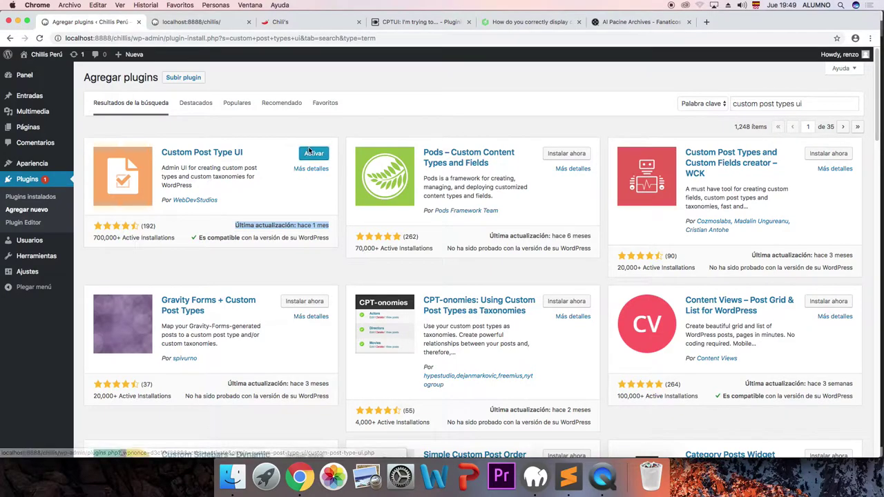
pyautogui.click(308, 156)
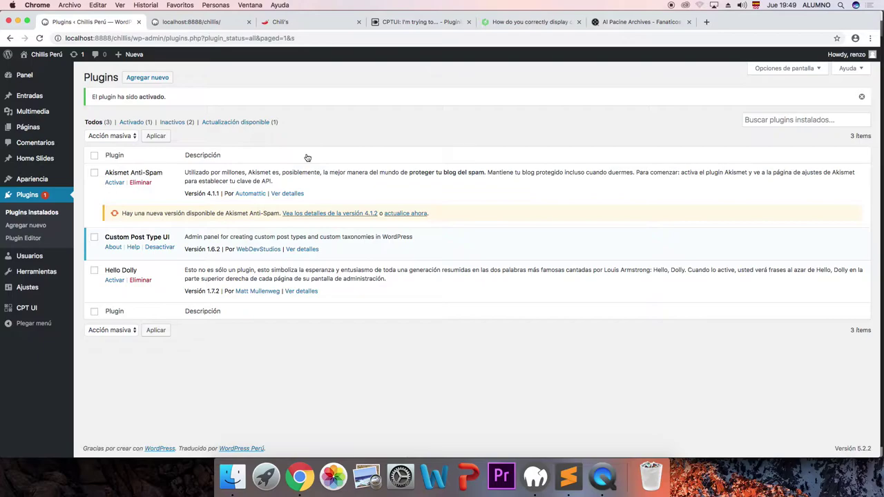
# - Open the CPT UI form for adding a new post type
pyautogui.moveTo(17, 73)
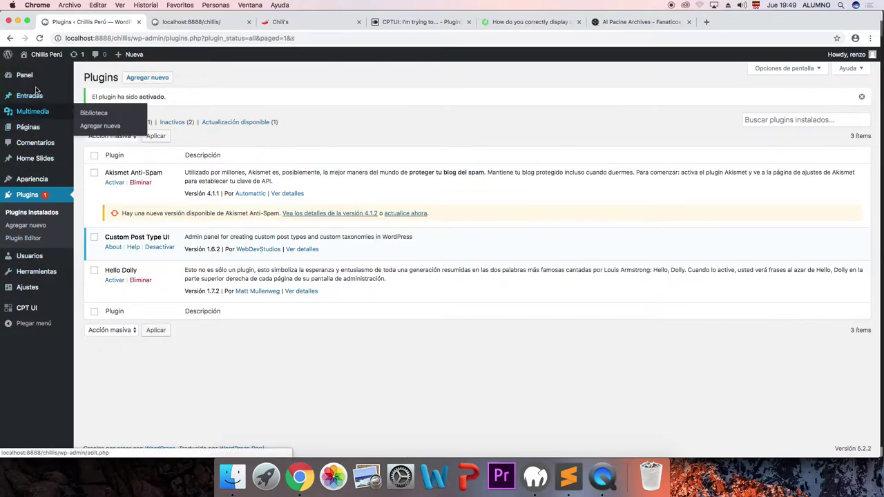
pyautogui.moveTo(34, 286)
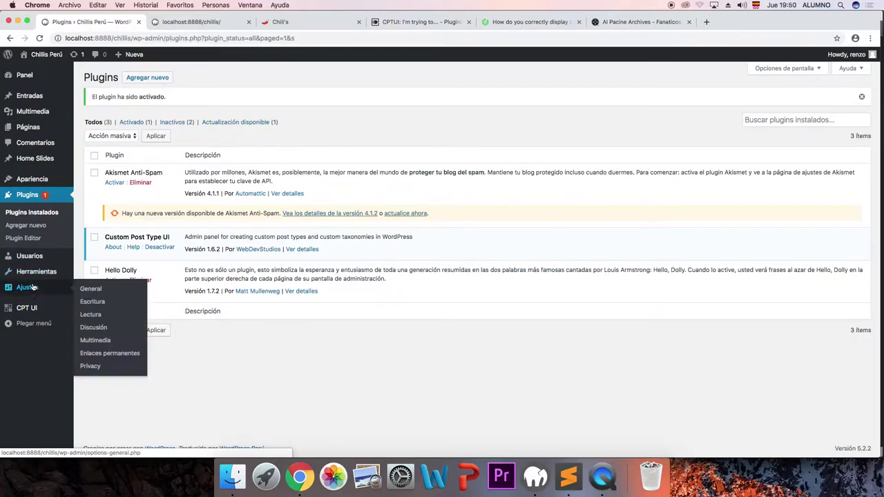
pyautogui.moveTo(34, 314)
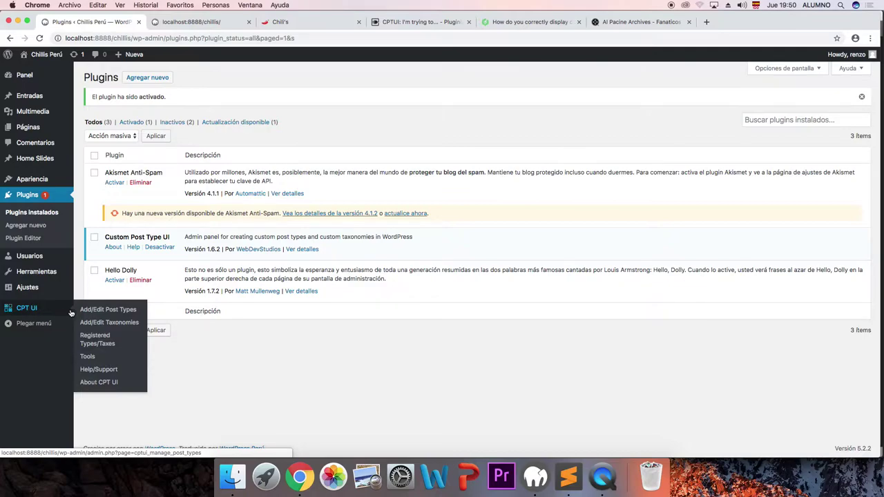
pyautogui.click(115, 316)
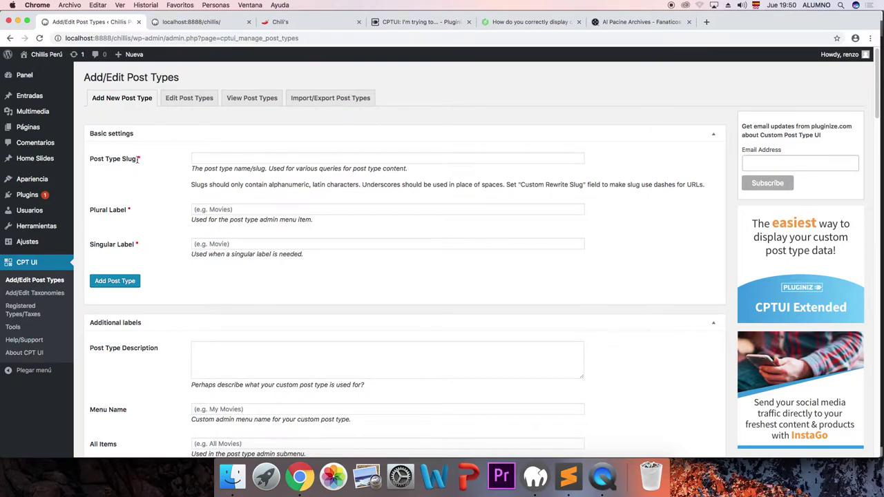
pyautogui.click(213, 160)
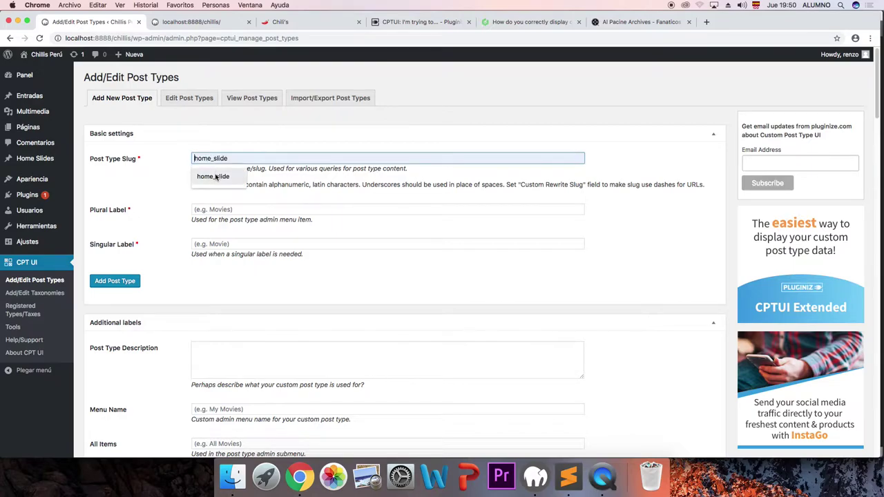
pyautogui.click(215, 177)
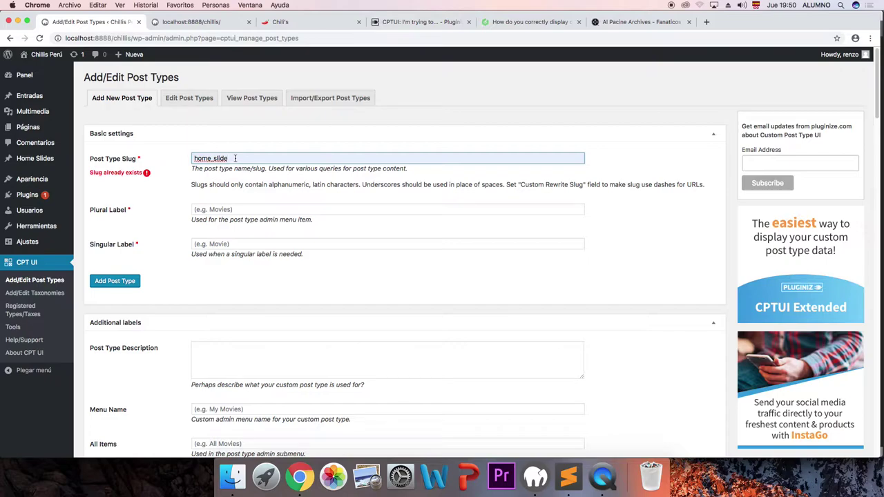
pyautogui.click(235, 158)
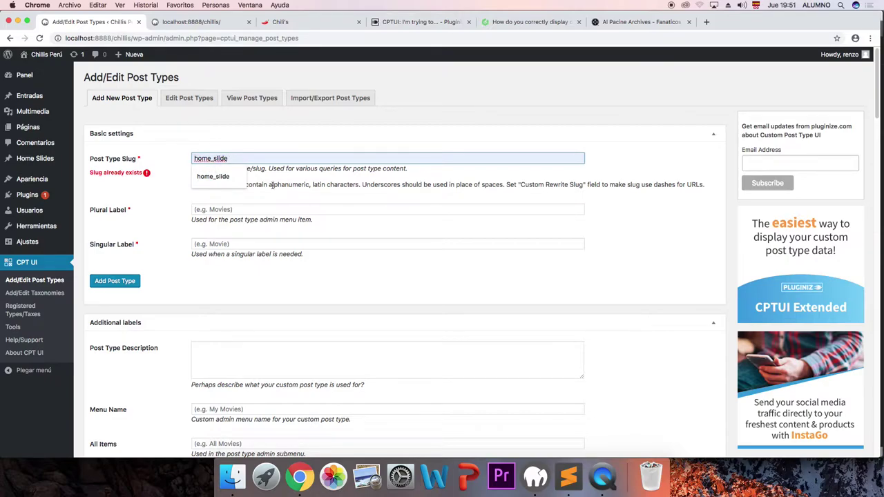
pyautogui.press('BackSpace')
pyautogui.press('BackSpace')
pyautogui.press('BackSpace')
pyautogui.press('BackSpace')
pyautogui.press('BackSpace')
pyautogui.press('BackSpace')
pyautogui.press('BackSpace')
pyautogui.press('BackSpace')
pyautogui.press('BackSpace')
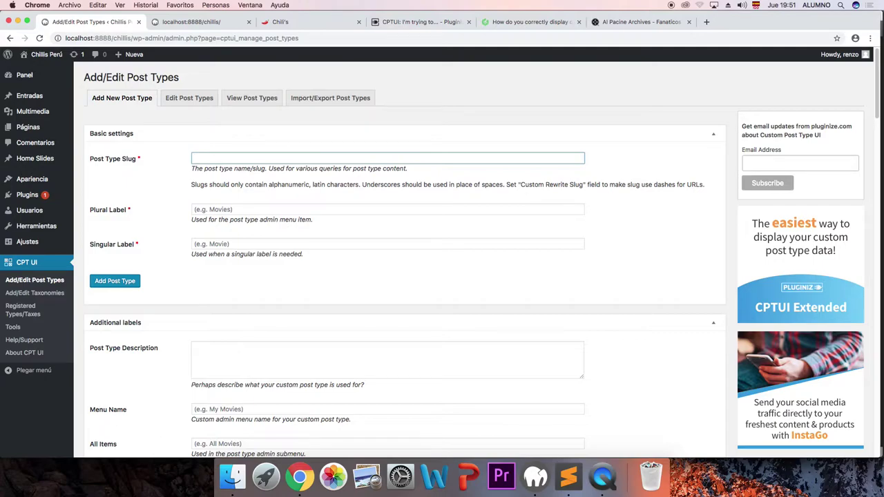
# - Set the new post type's slug to frontpage_slide and its plural label to Frontpage Slides
pyautogui.write('frontpage_slide')
pyautogui.click(204, 209)
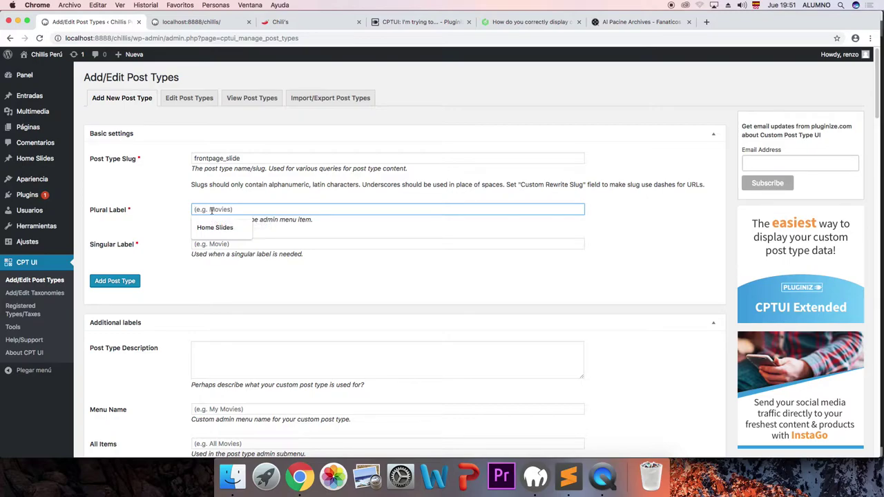
pyautogui.write('Fro')
pyautogui.press('BackSpace')
pyautogui.press('BackSpace')
pyautogui.write('to')
pyautogui.press('BackSpace')
pyautogui.press('BackSpace')
pyautogui.write('r')
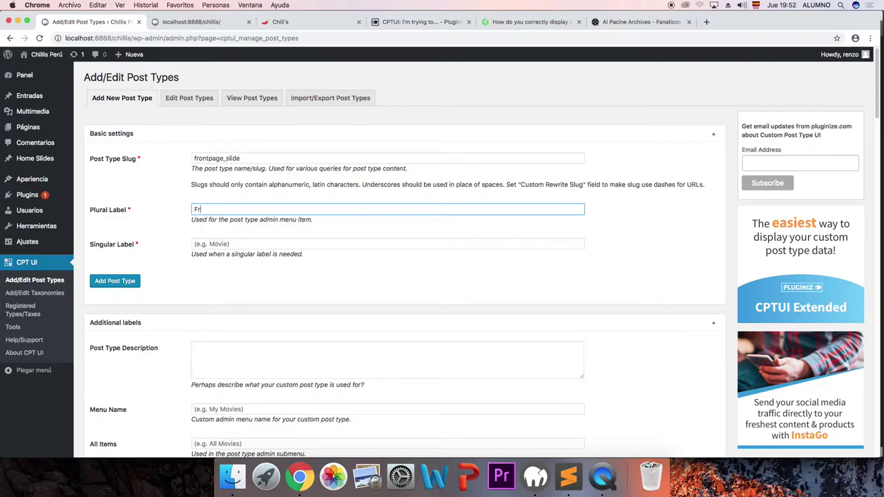
pyautogui.write('ont')
pyautogui.press('BackSpace')
pyautogui.write('page Slid')
pyautogui.press('BackSpace')
pyautogui.press('BackSpace')
pyautogui.press('BackSpace')
pyautogui.write('Slides')
# - Set the singular label to Frontpage Slide and add the post type
pyautogui.click(231, 244)
pyautogui.write('Fron')
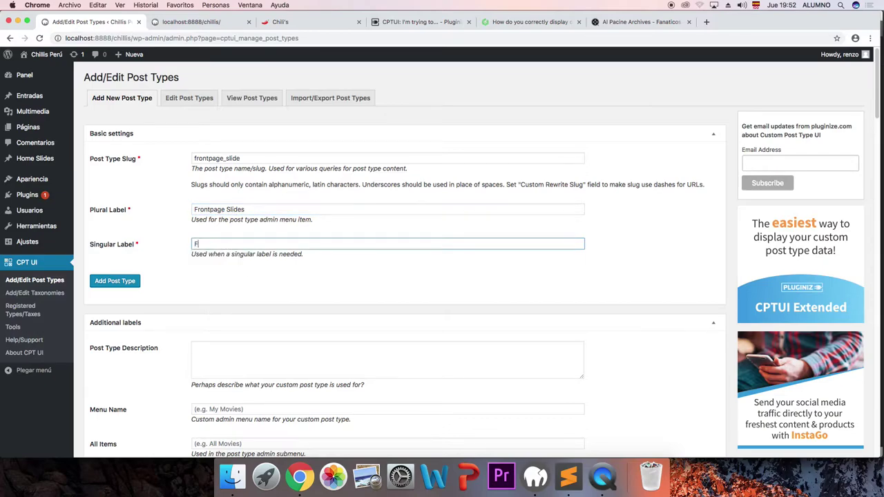
pyautogui.press('BackSpace')
pyautogui.press('BackSpace')
pyautogui.write('ontpage Slide')
pyautogui.click(115, 281)
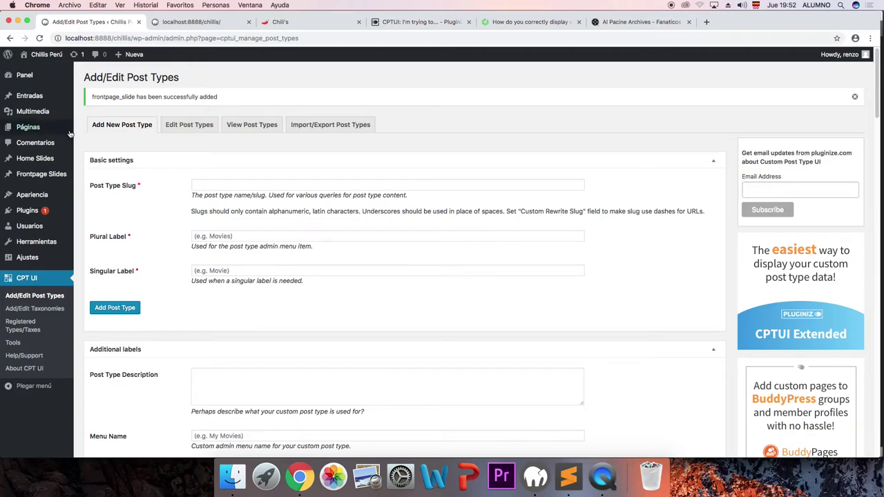
# - Create a new Frontpage Slide titled "Oferta 1", expand its featured image settings, and publish it without an image
pyautogui.moveTo(49, 178)
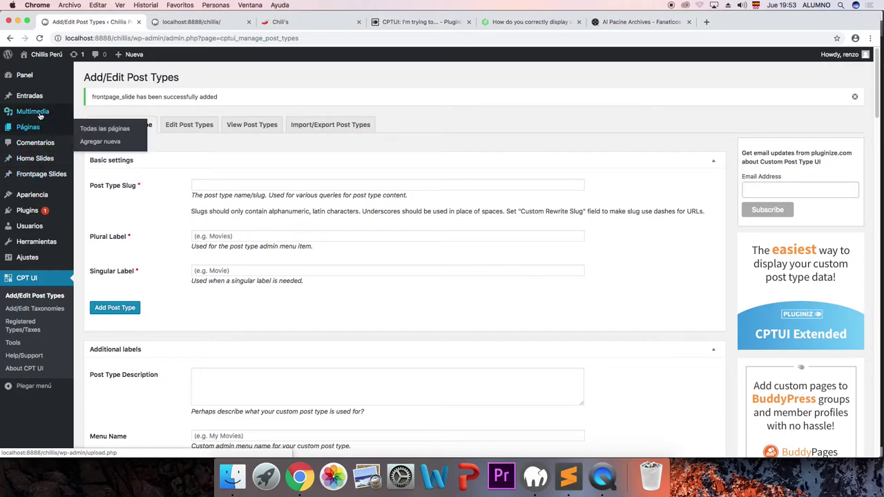
pyautogui.moveTo(38, 98)
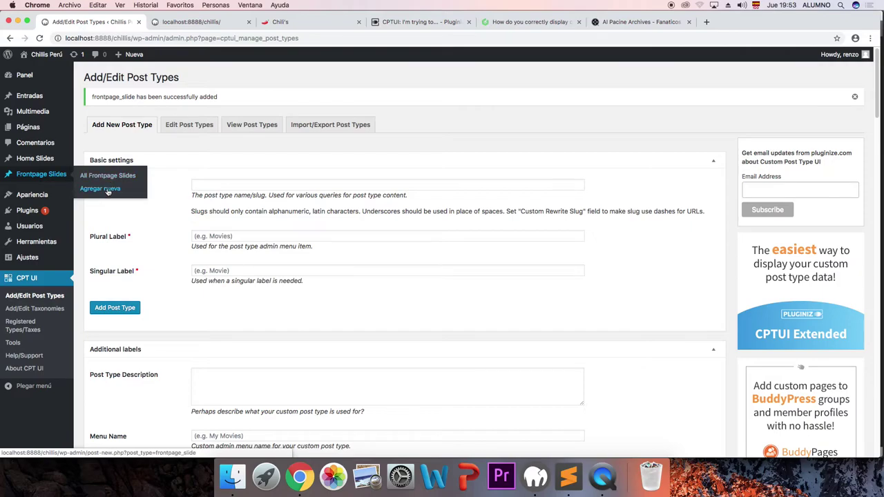
pyautogui.click(107, 192)
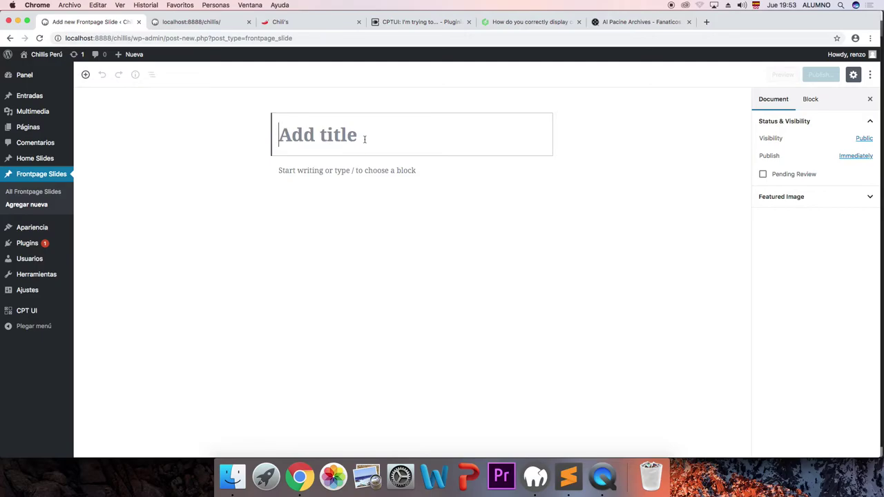
pyautogui.write('Oferta 1')
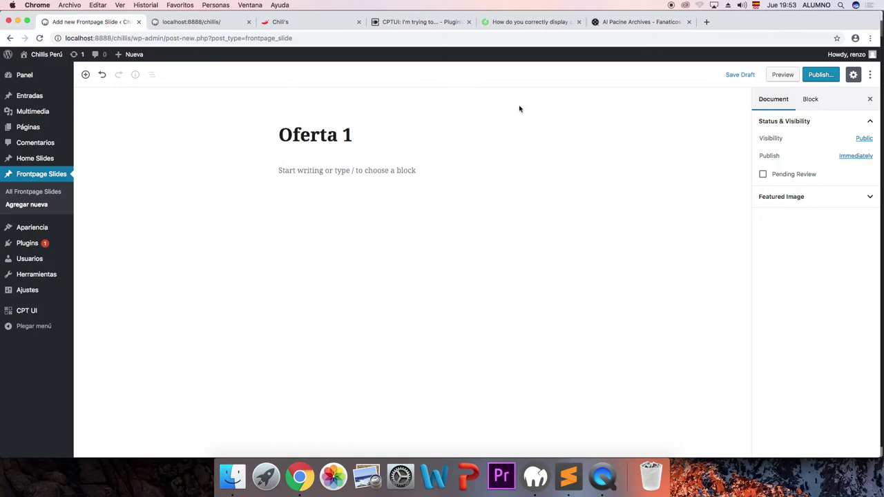
pyautogui.click(853, 202)
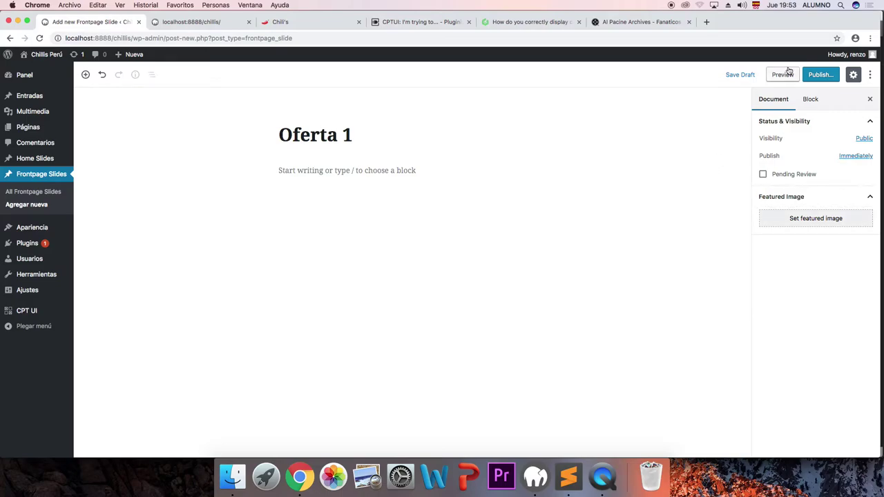
pyautogui.click(827, 74)
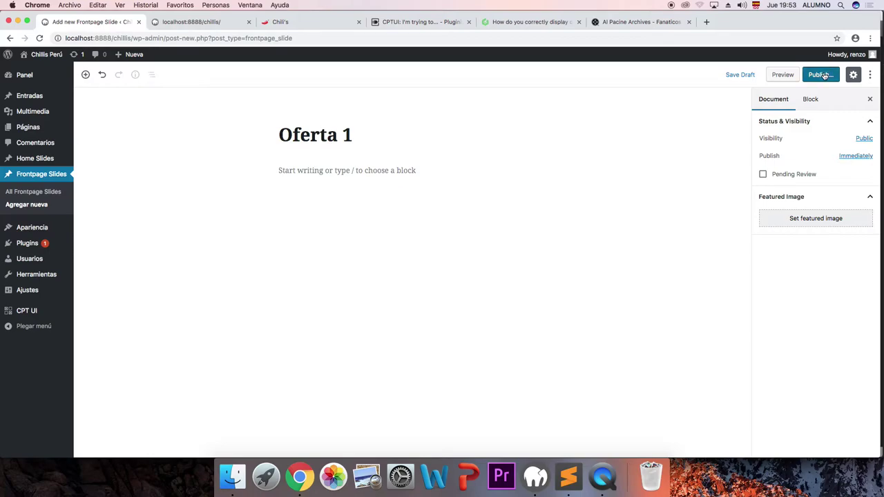
pyautogui.click(823, 74)
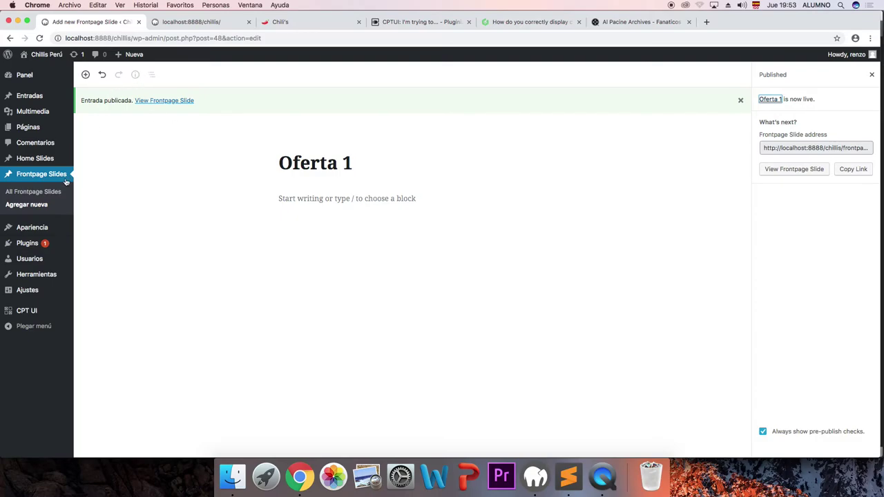
# - Create and publish another Frontpage Slide titled "Oferta 2"
pyautogui.click(35, 207)
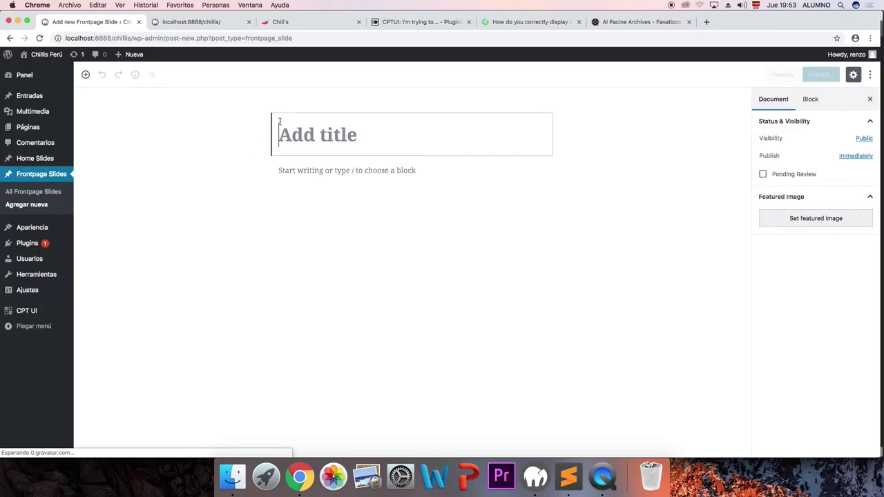
pyautogui.write('Oferta 2')
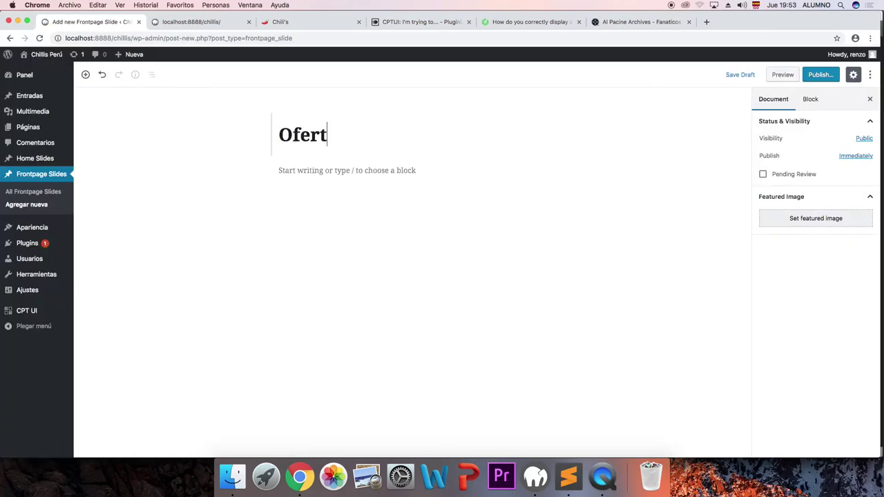
pyautogui.click(820, 75)
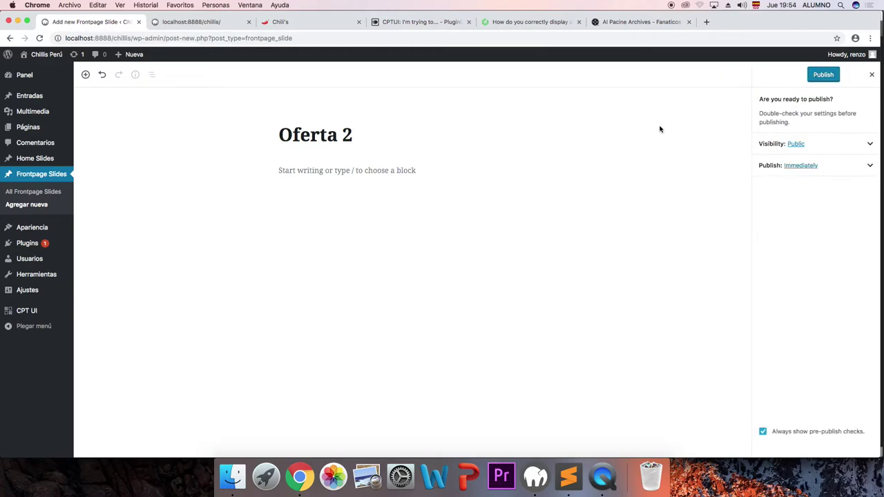
pyautogui.click(820, 76)
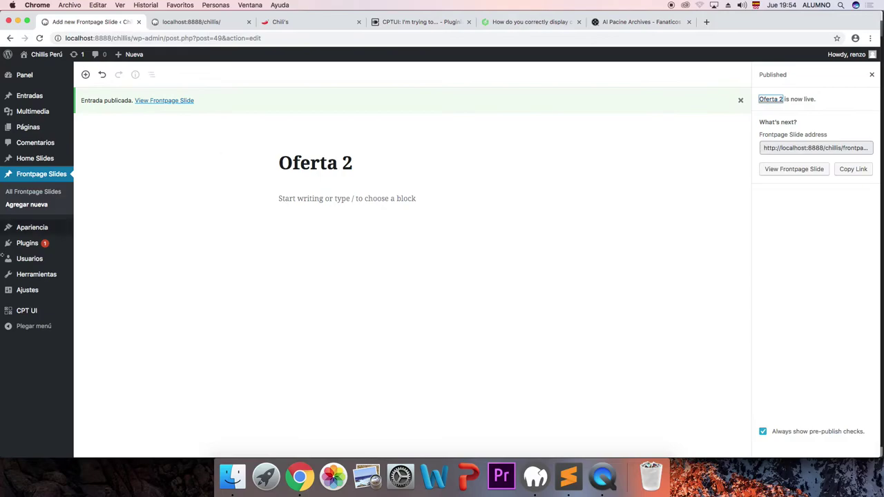
# - Create and publish another Frontpage Slide titled "Oferta 3"
pyautogui.click(28, 206)
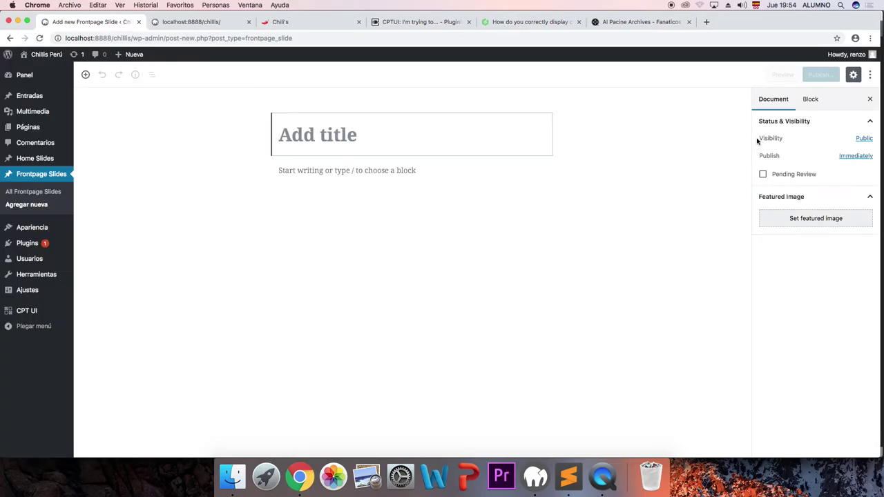
pyautogui.write('Oferta ')
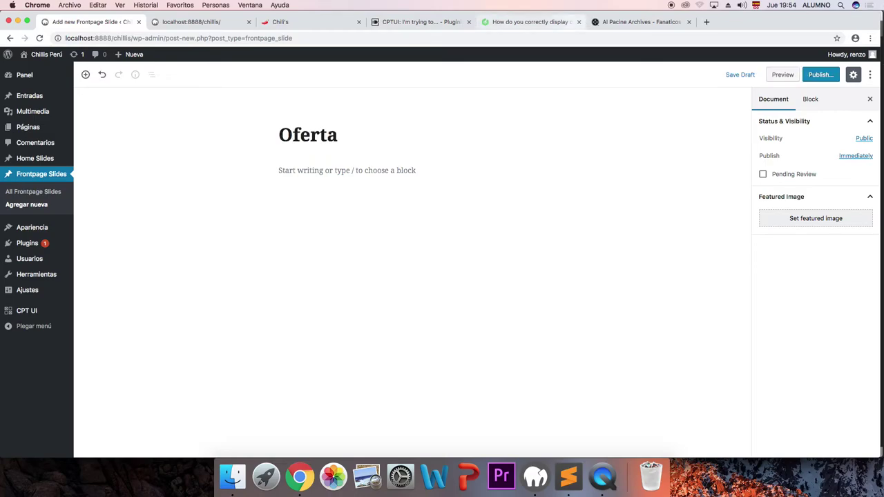
pyautogui.write('3')
pyautogui.click(821, 75)
pyautogui.click(822, 75)
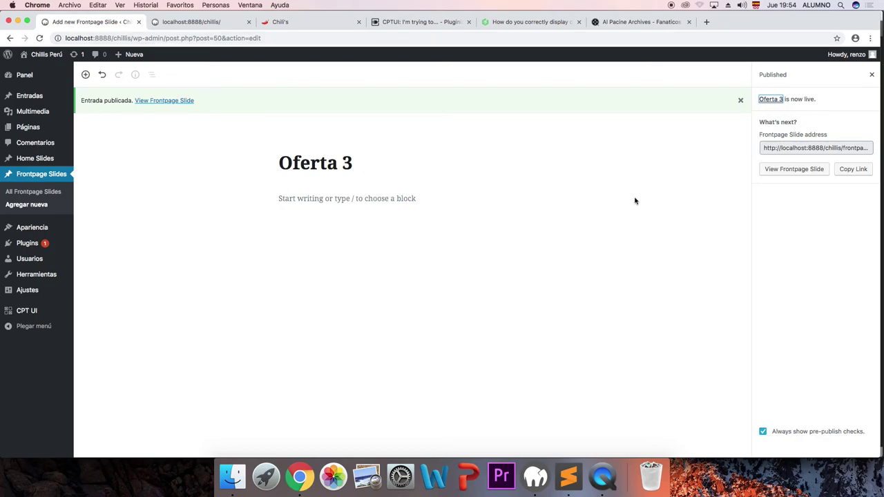
# - List all Frontpage Slides and open Oferta 1, Oferta 2 and Oferta 3 one after another to review them in the editor
pyautogui.click(551, 143)
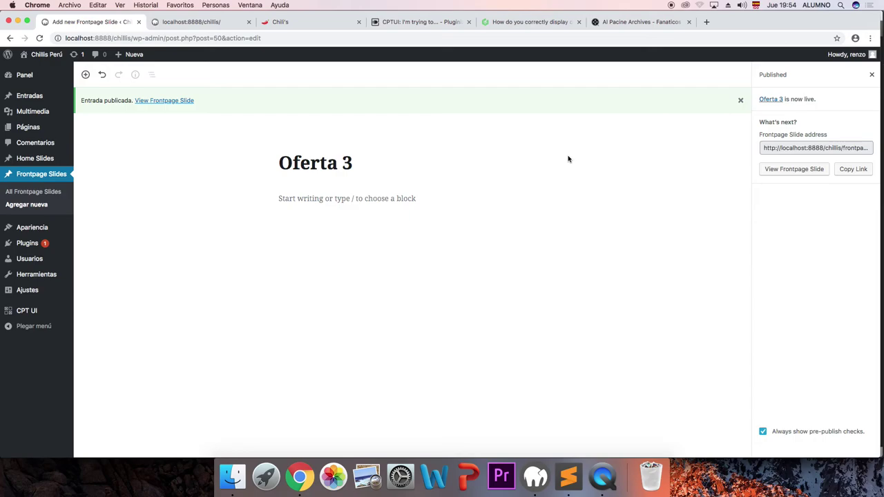
pyautogui.click(38, 194)
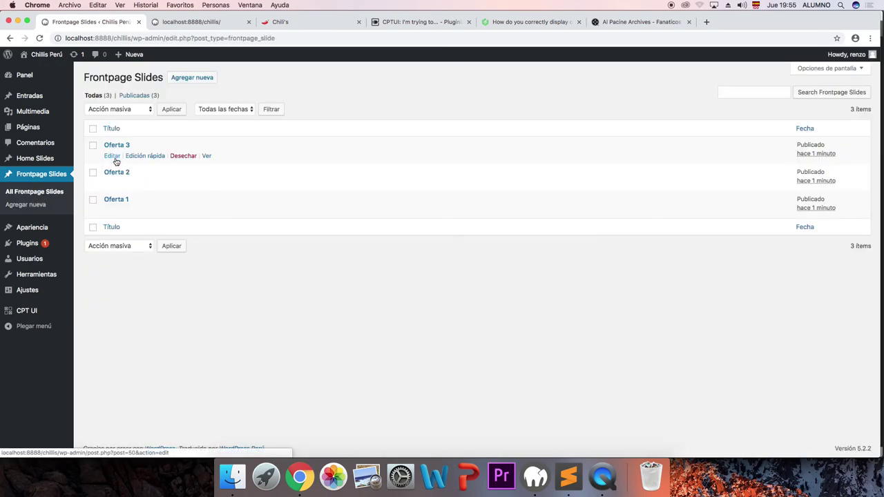
pyautogui.click(116, 199)
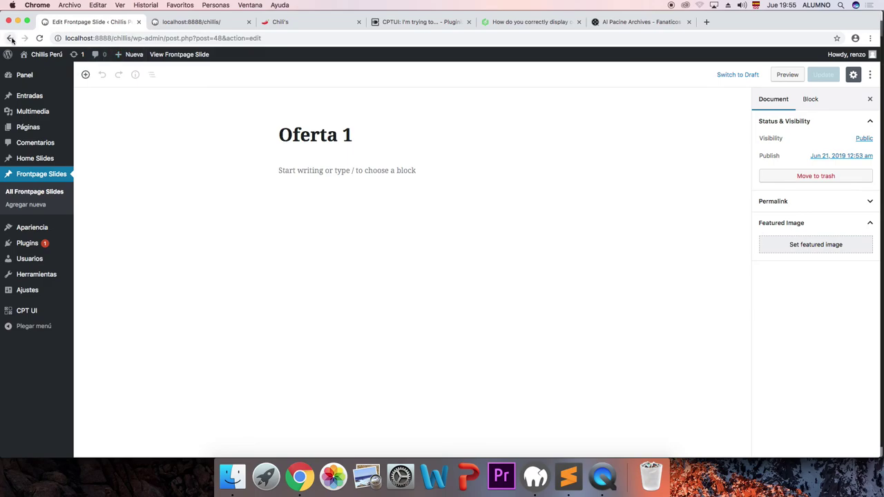
pyautogui.click(11, 39)
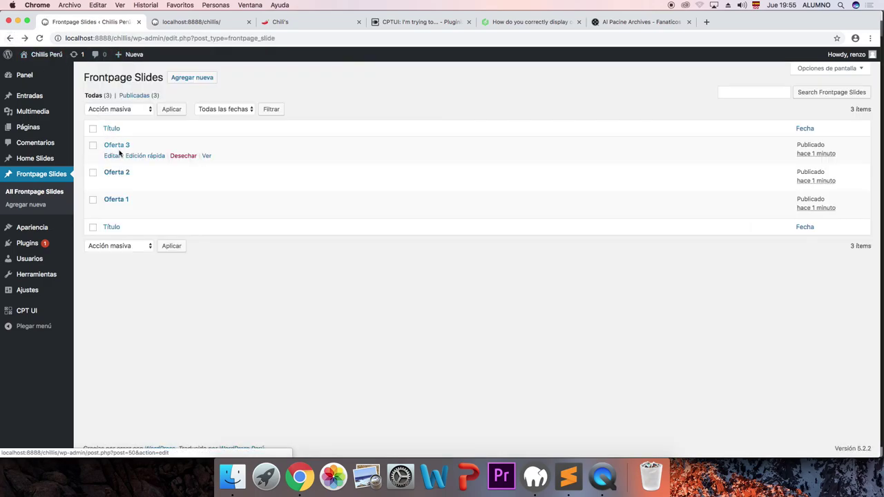
pyautogui.click(116, 174)
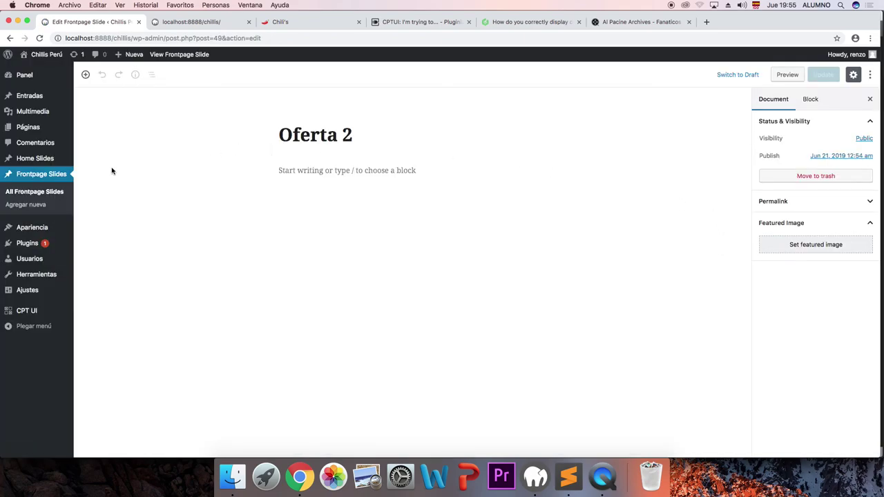
pyautogui.click(39, 173)
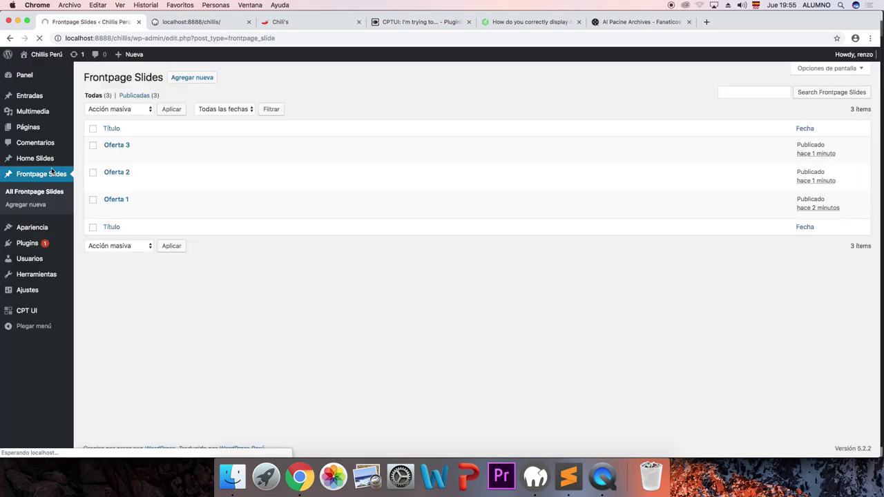
pyautogui.click(116, 146)
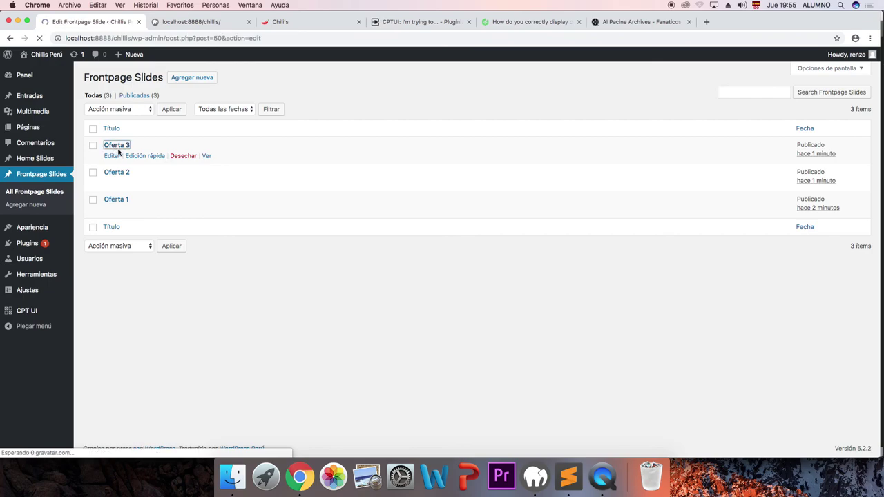